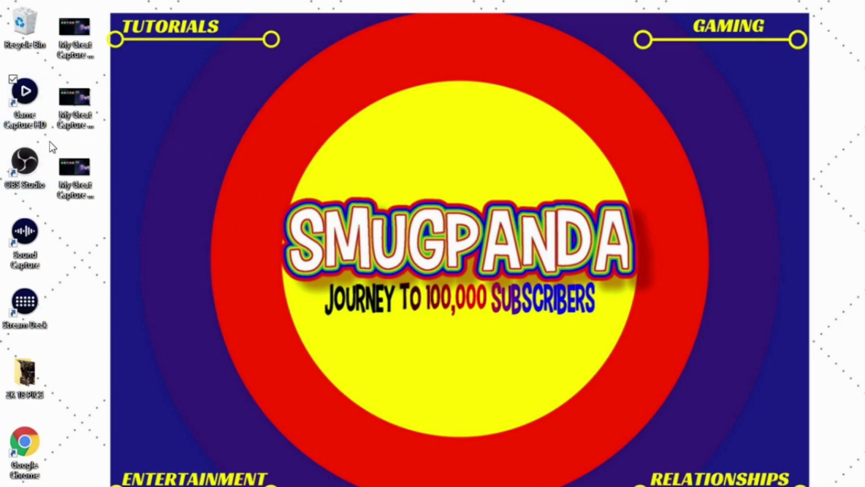
# Step: Launch Game Capture HD and open the HD60 S device settings
pyautogui.click(30, 121)
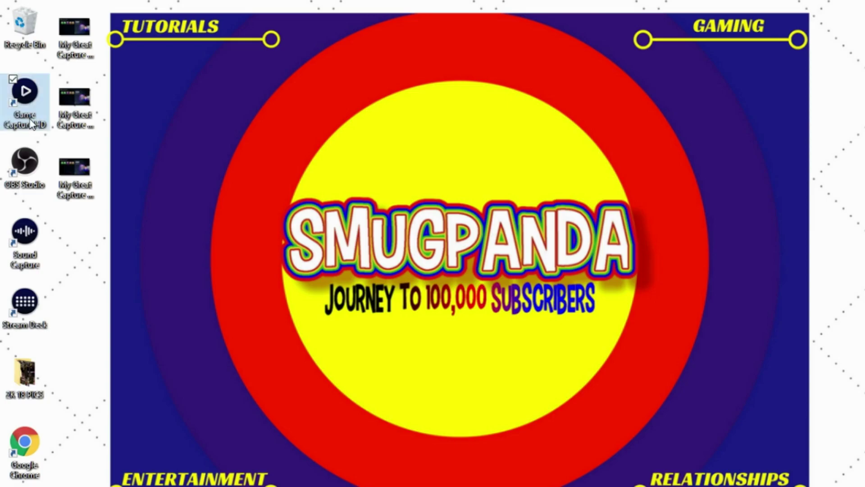
pyautogui.doubleClick(31, 122)
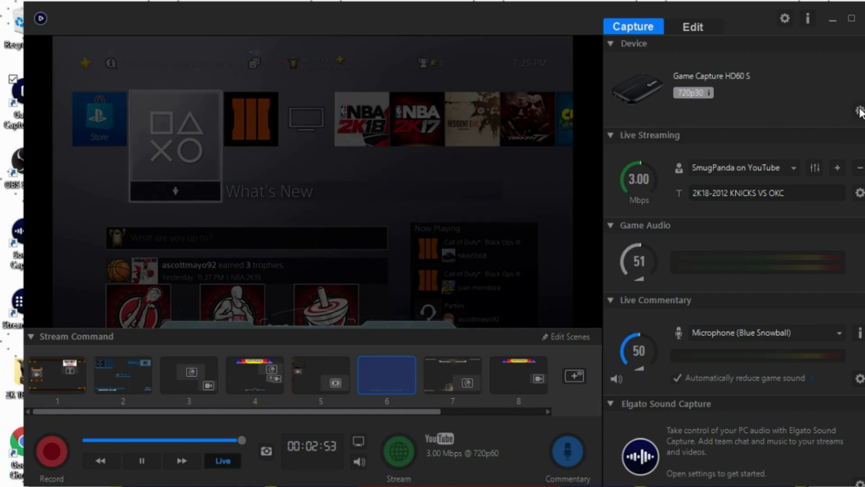
pyautogui.click(859, 111)
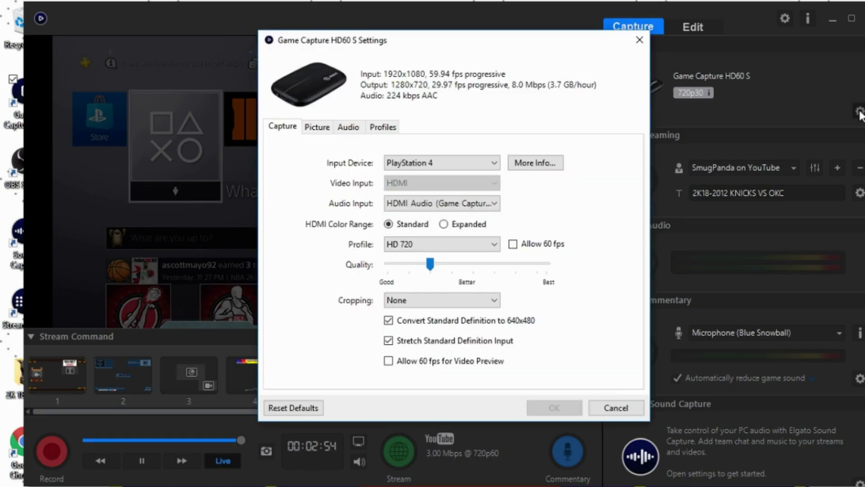
# Step: Keep HDMI audio and PlayStation 4 as the inputs, then close the settings
pyautogui.click(420, 208)
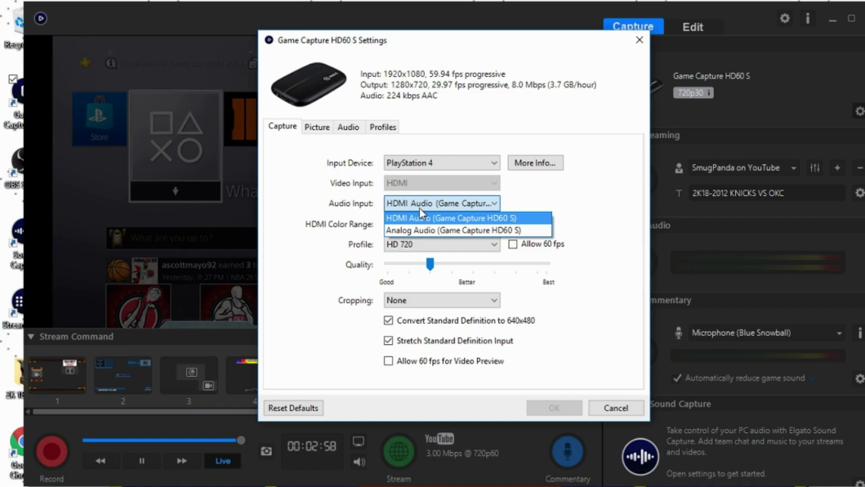
pyautogui.click(421, 208)
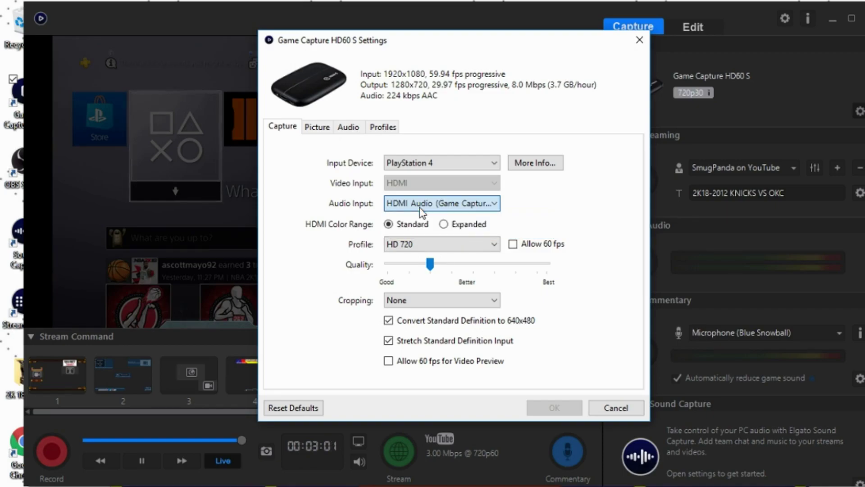
pyautogui.click(419, 168)
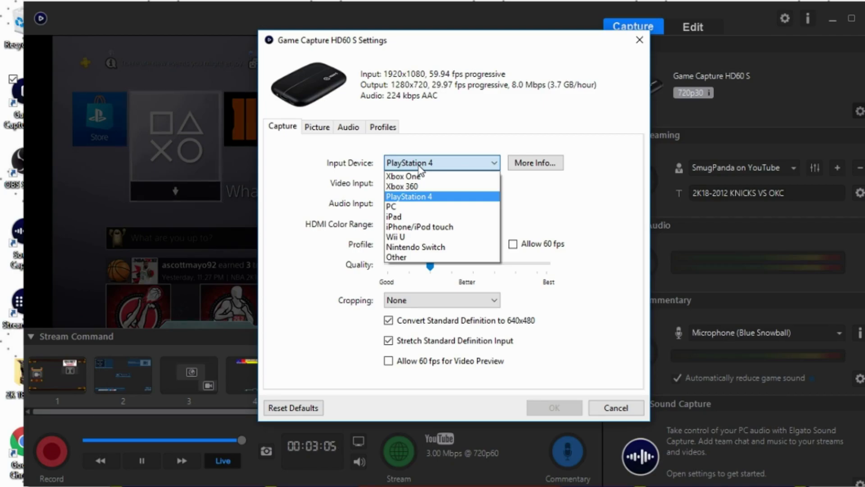
pyautogui.click(496, 162)
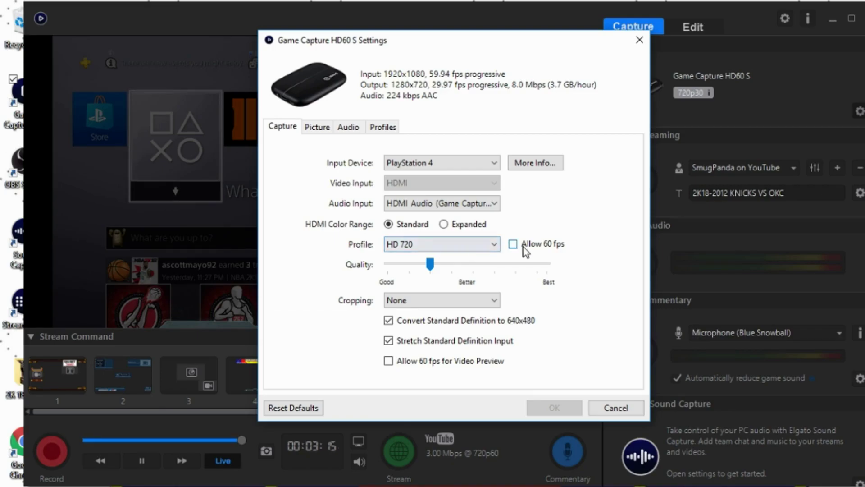
pyautogui.click(640, 40)
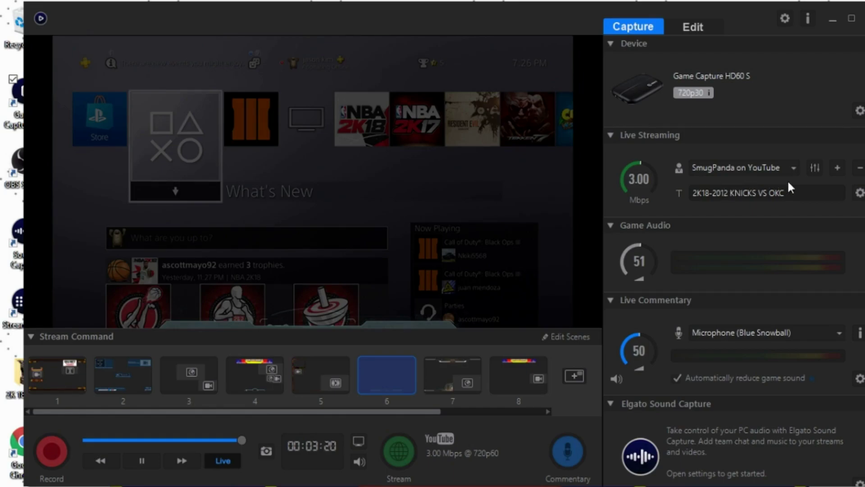
pyautogui.click(837, 168)
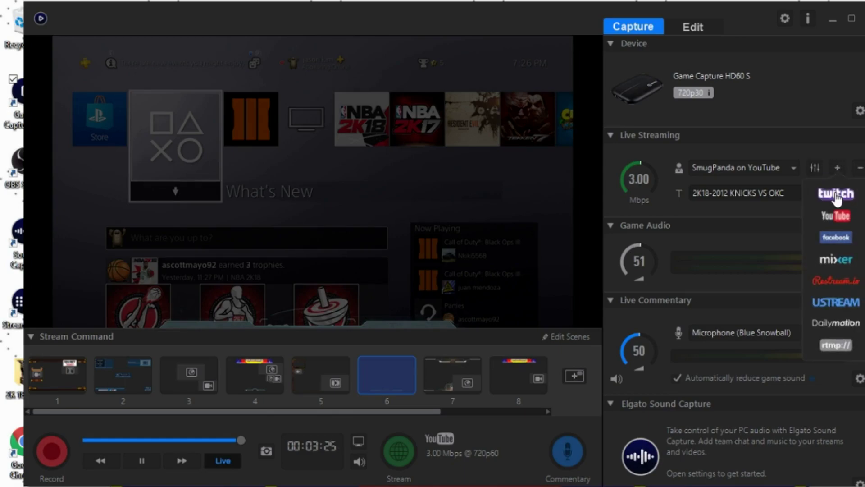
pyautogui.click(819, 93)
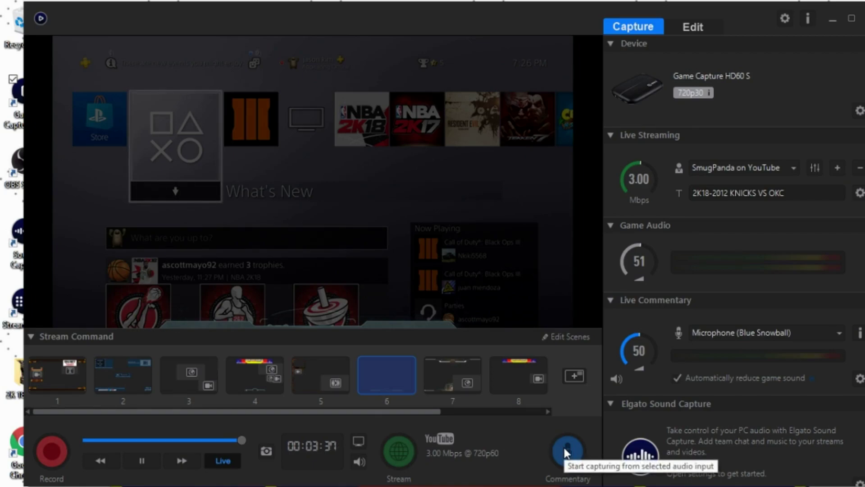
pyautogui.click(727, 335)
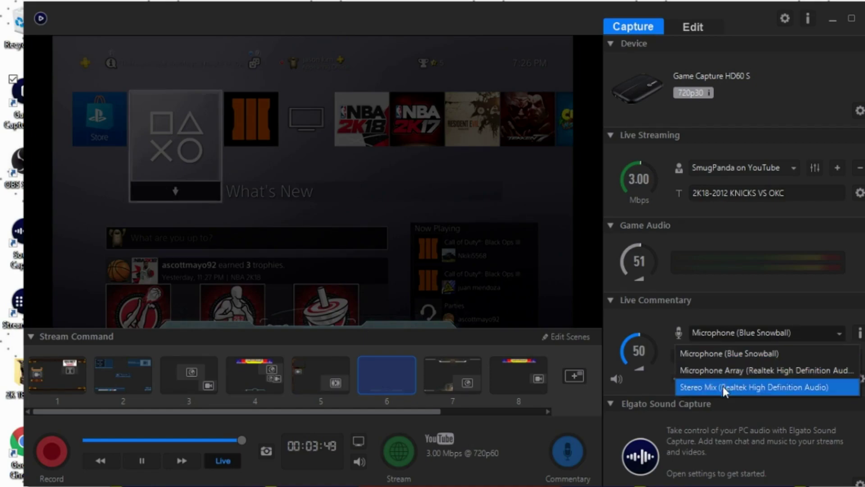
pyautogui.click(745, 311)
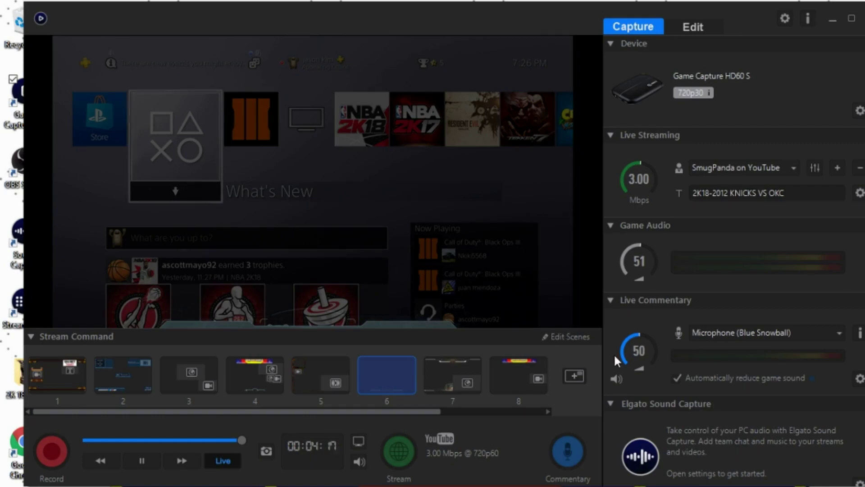
# Step: From Get Scenes, add the Crash Bandicoot Aku Aku theme with a webcam slot as scene 6
pyautogui.click(565, 339)
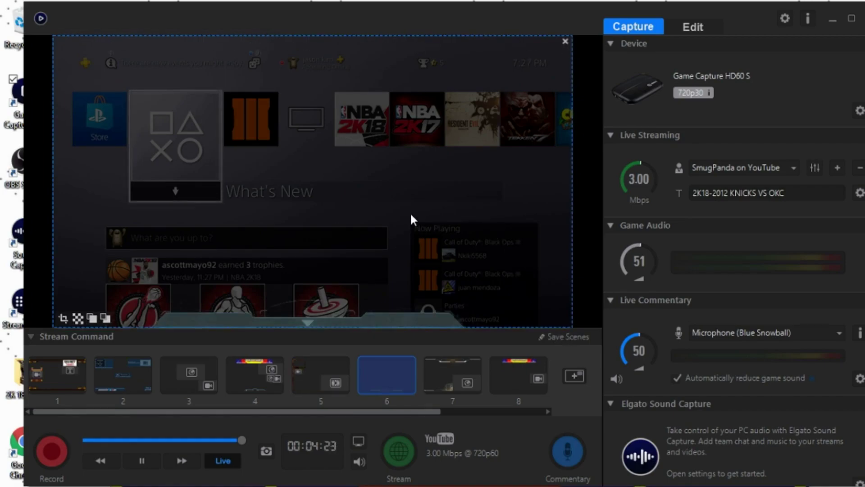
pyautogui.click(574, 376)
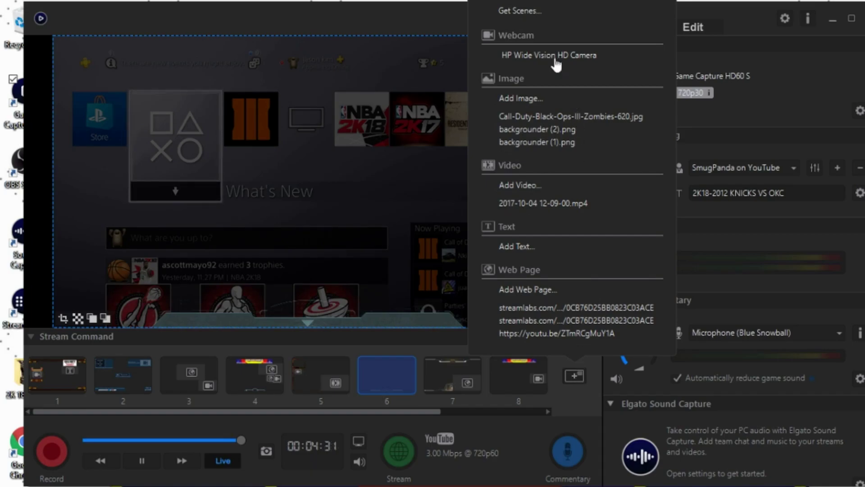
pyautogui.click(540, 12)
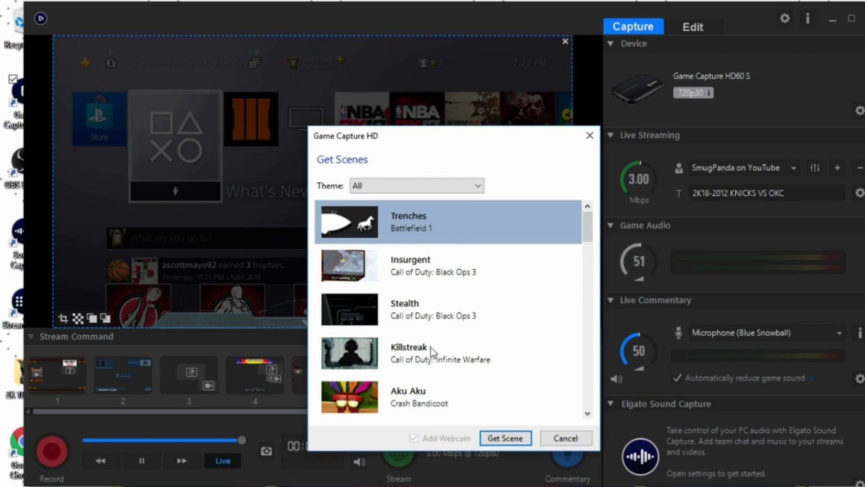
pyautogui.moveTo(588, 231); pyautogui.dragTo(590, 283)
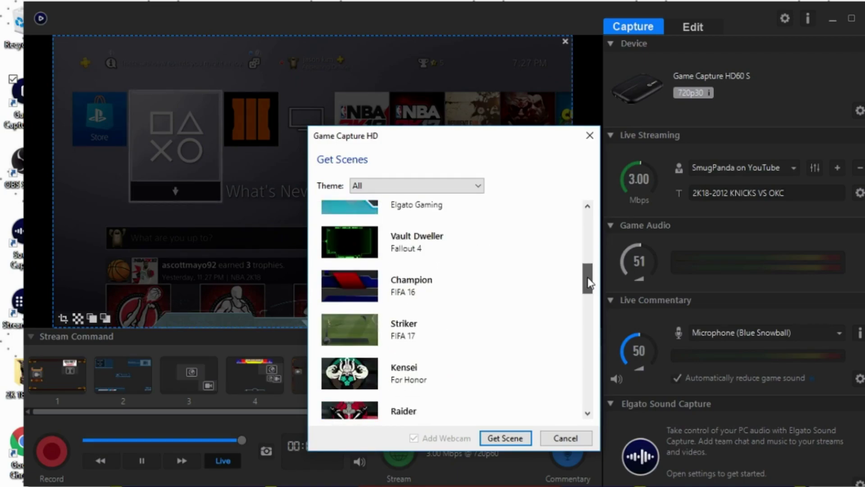
pyautogui.click(452, 262)
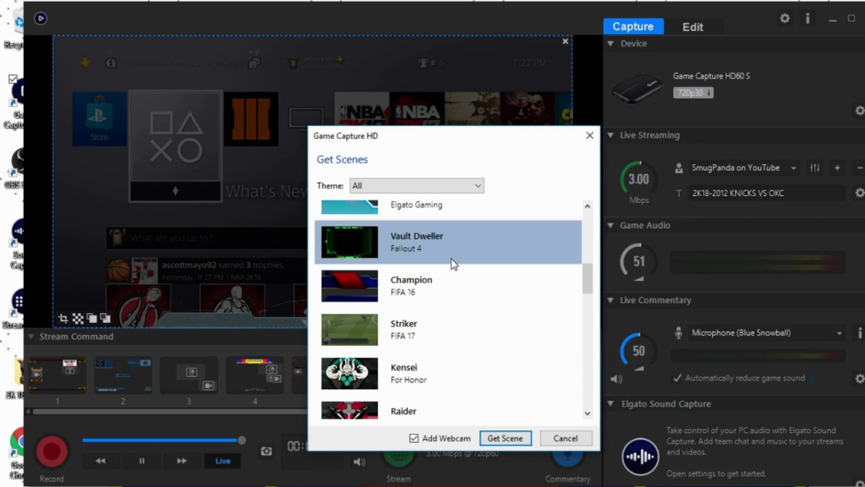
pyautogui.click(588, 242)
pyautogui.moveTo(590, 247); pyautogui.dragTo(590, 235)
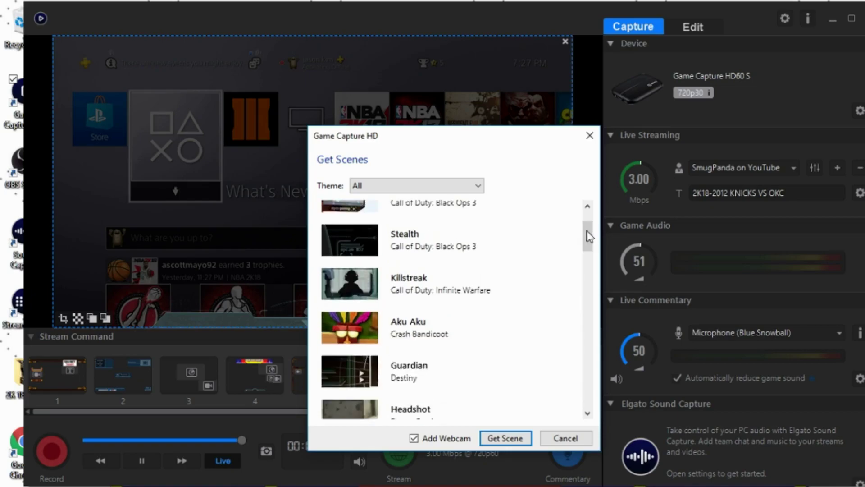
pyautogui.click(423, 334)
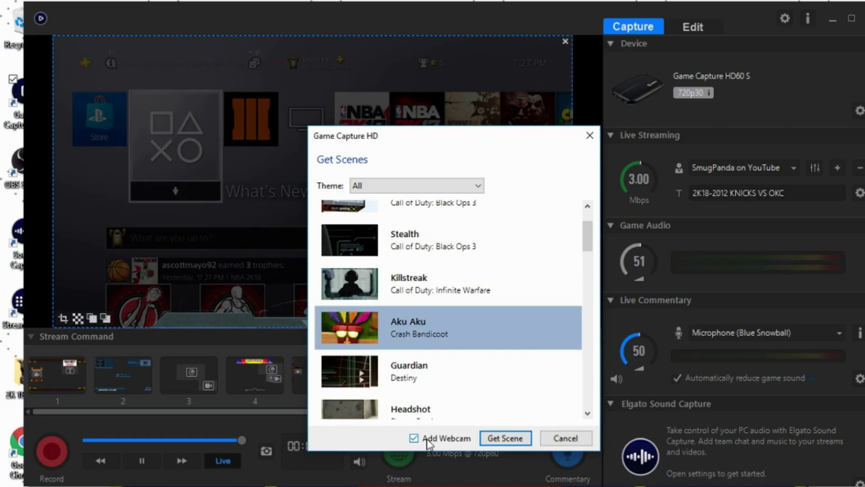
pyautogui.doubleClick(416, 332)
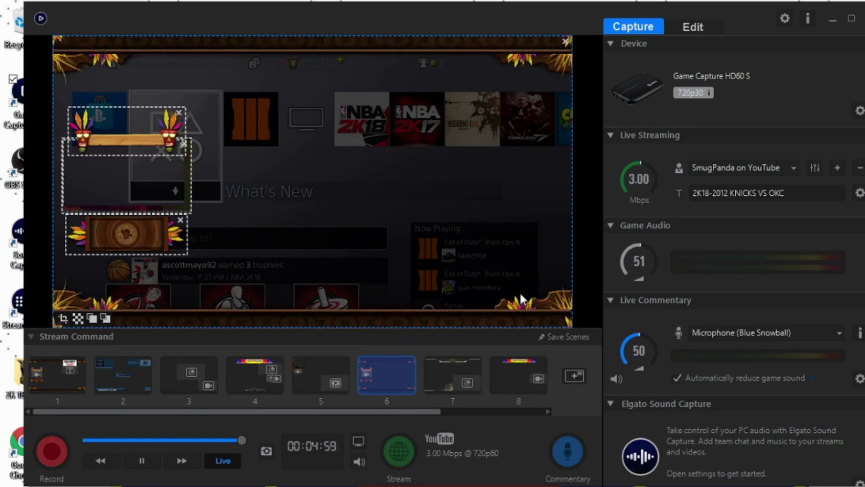
# Step: Save the Aku Aku scene, then reopen scene editing
pyautogui.click(556, 341)
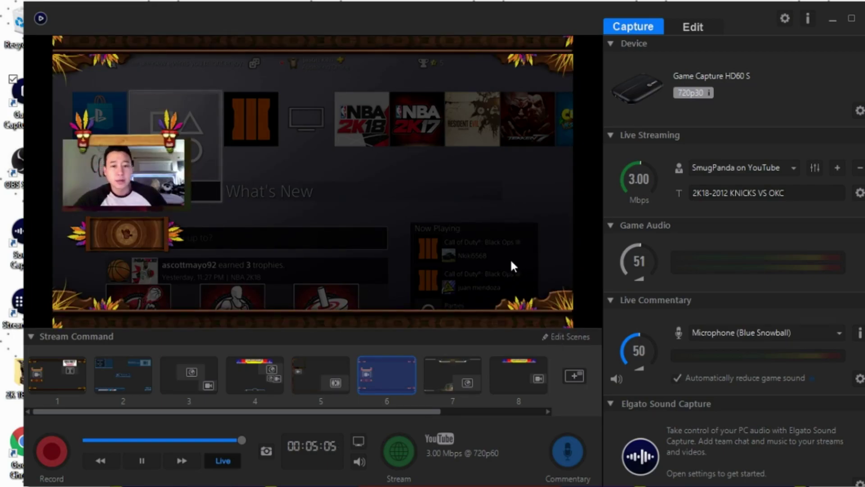
pyautogui.click(561, 341)
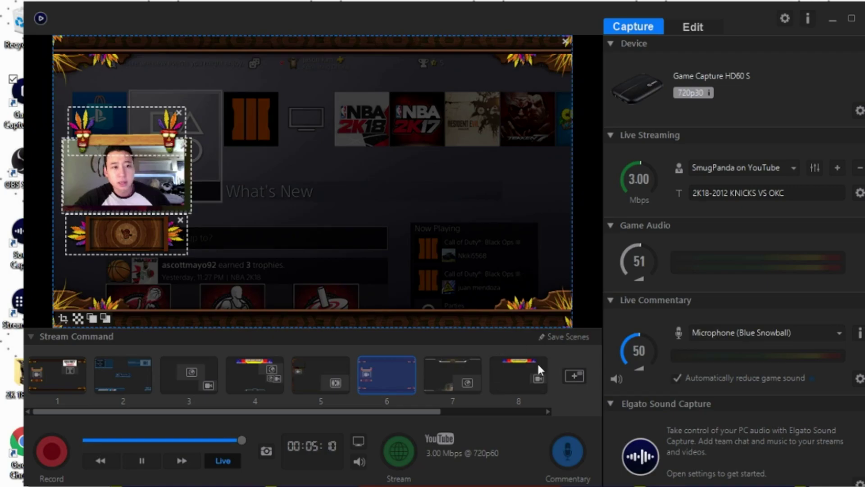
# Step: Remove the tiki-mask bar and the webcam overlay from the scene
pyautogui.click(570, 377)
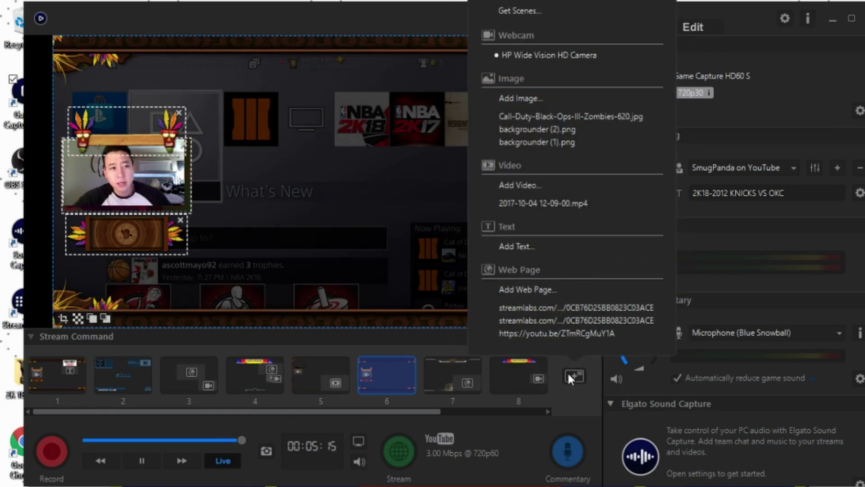
pyautogui.click(524, 99)
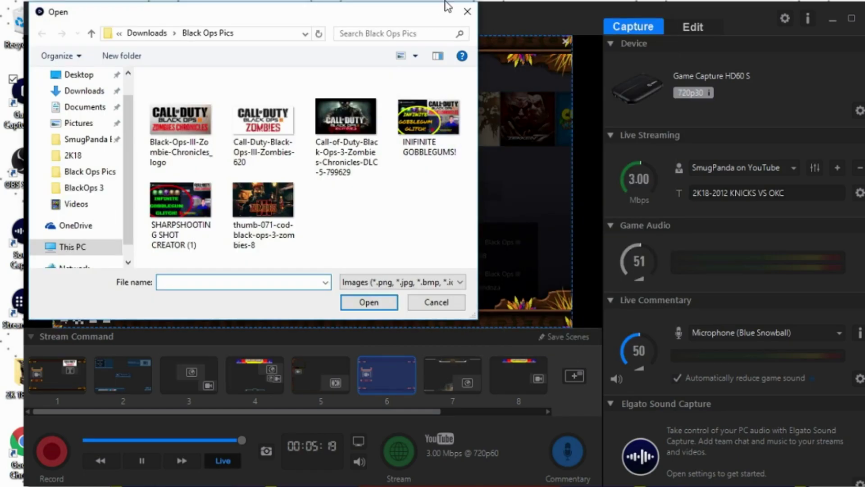
pyautogui.click(463, 13)
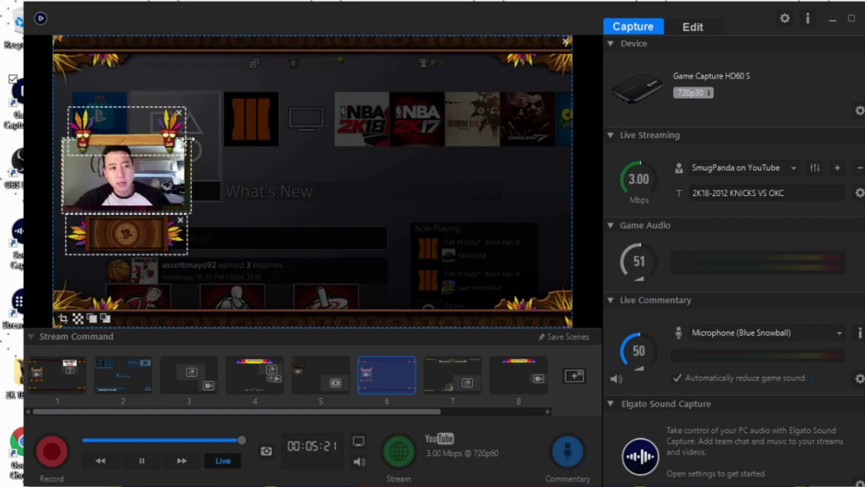
pyautogui.click(179, 113)
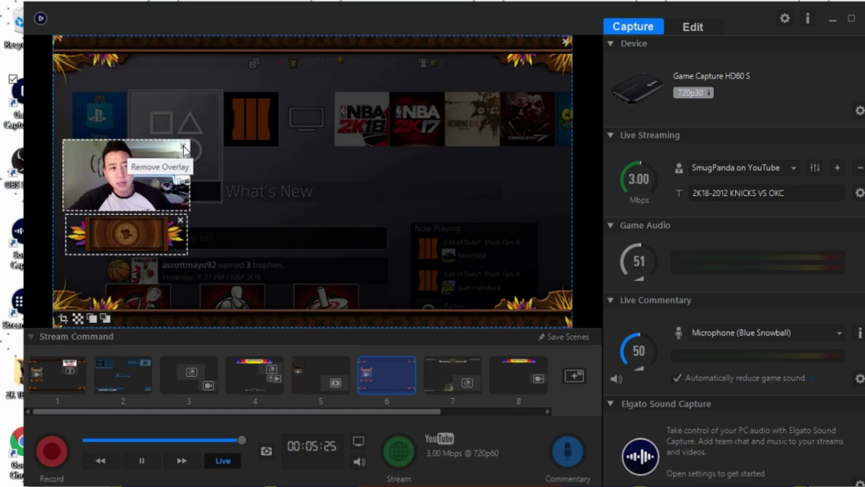
pyautogui.click(183, 146)
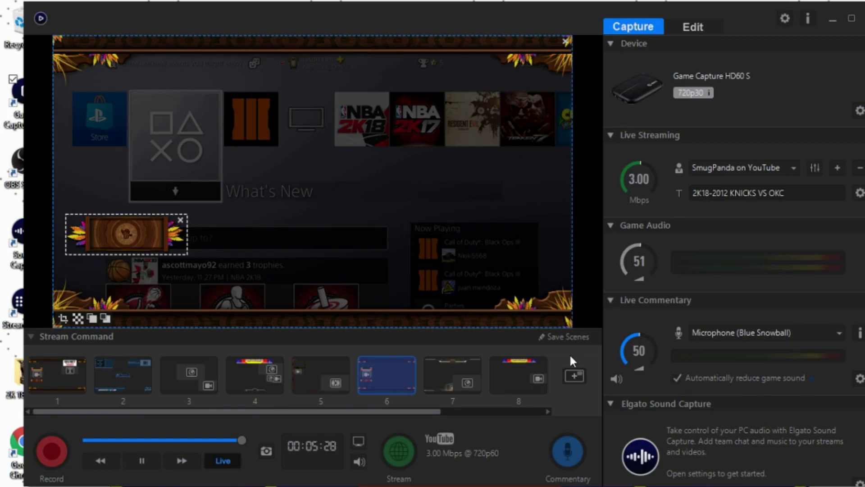
# Step: Insert the Call-Duty-Black-Ops-III-Zombies-620 image, move it to the top left and shrink it proportionally
pyautogui.click(571, 372)
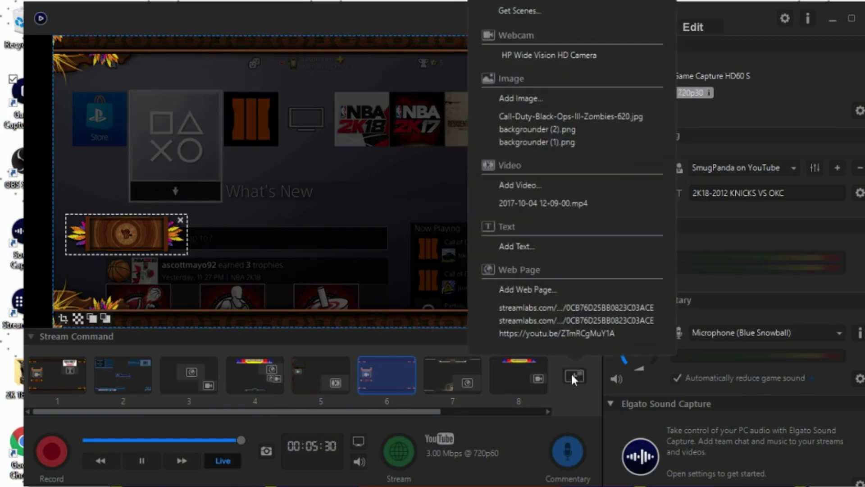
pyautogui.click(518, 97)
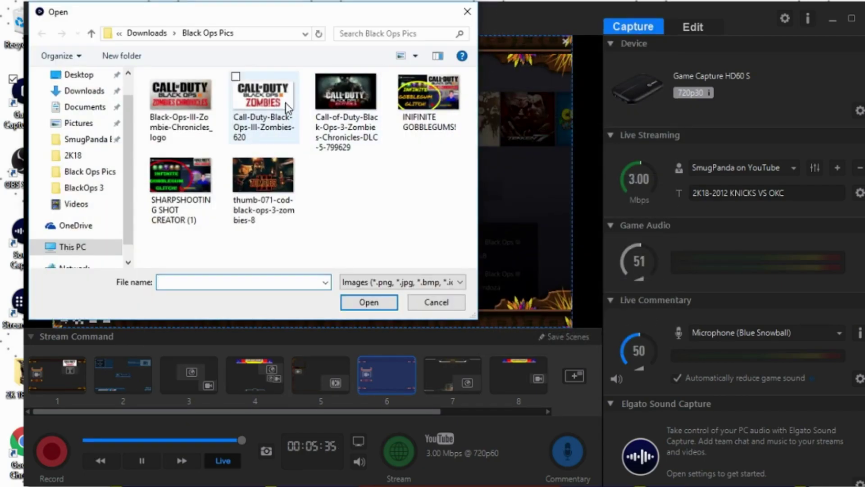
pyautogui.click(287, 108)
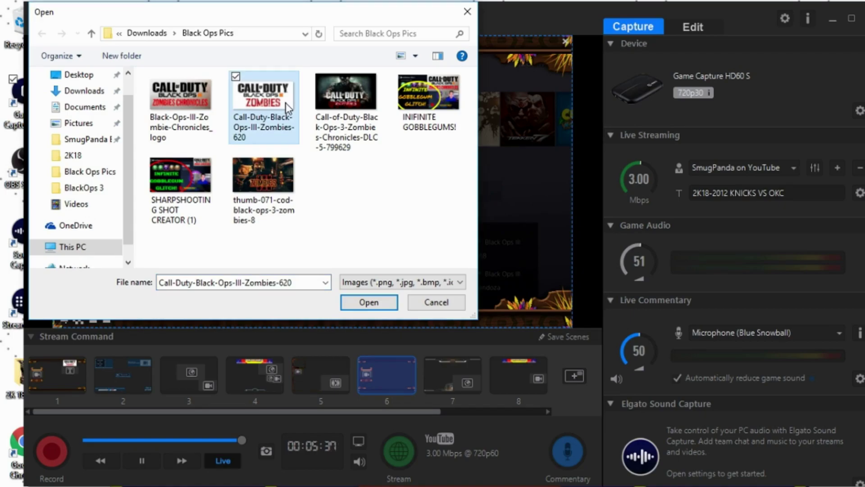
pyautogui.doubleClick(286, 102)
pyautogui.moveTo(401, 226); pyautogui.dragTo(296, 92)
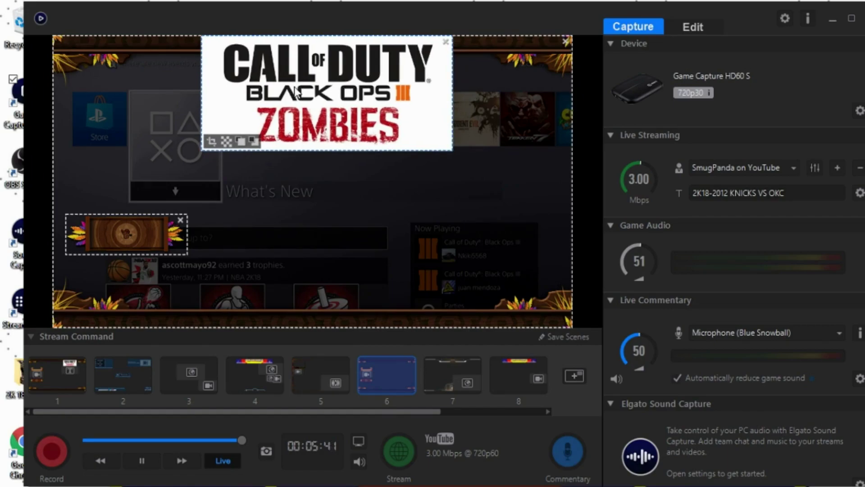
pyautogui.moveTo(451, 152); pyautogui.dragTo(361, 108)
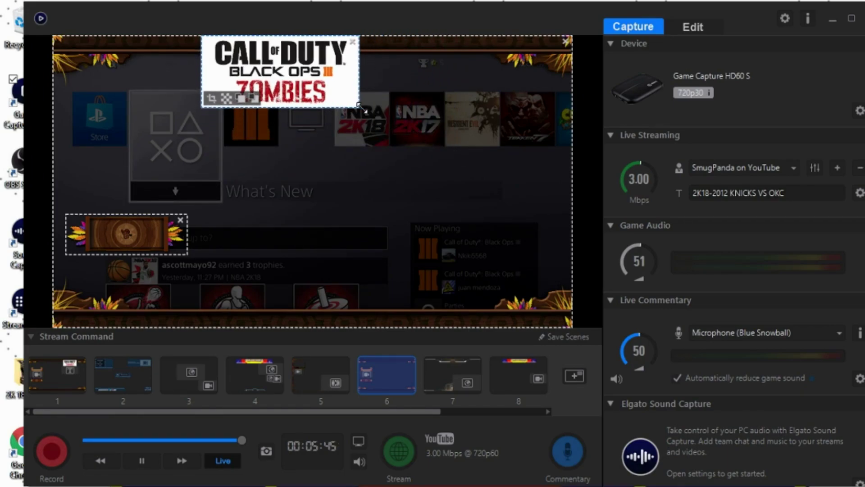
# Step: Start a new text source through Text > Add Text
pyautogui.click(575, 374)
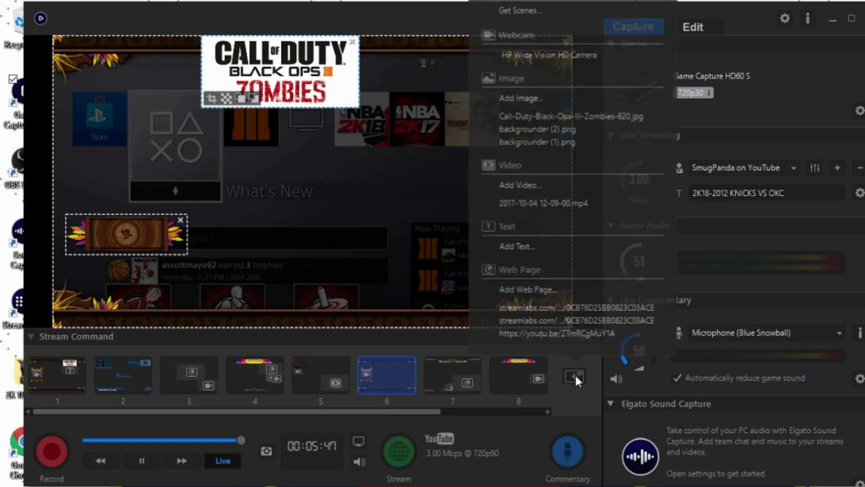
pyautogui.click(522, 244)
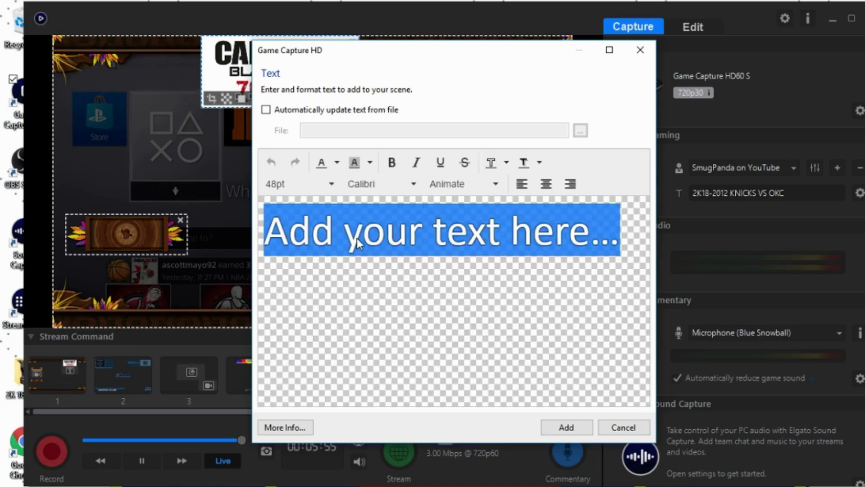
# Step: Enter the text Smugpanda and colour it red
pyautogui.write('Smugpanda')
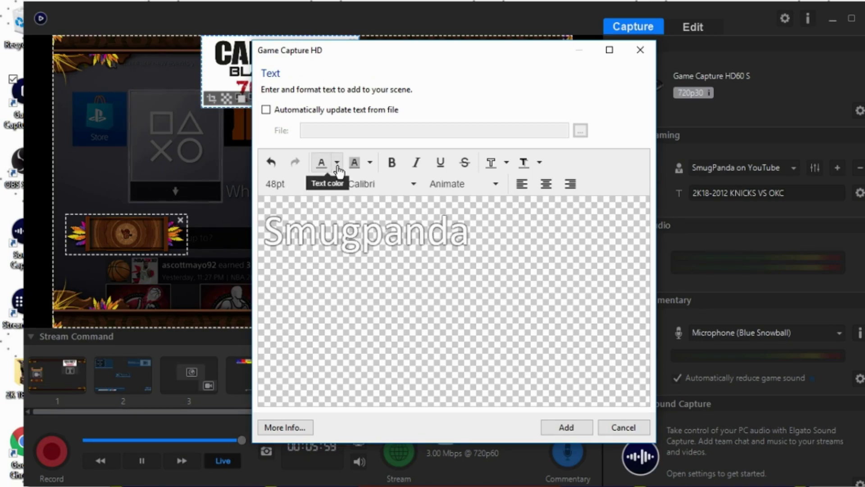
pyautogui.doubleClick(391, 228)
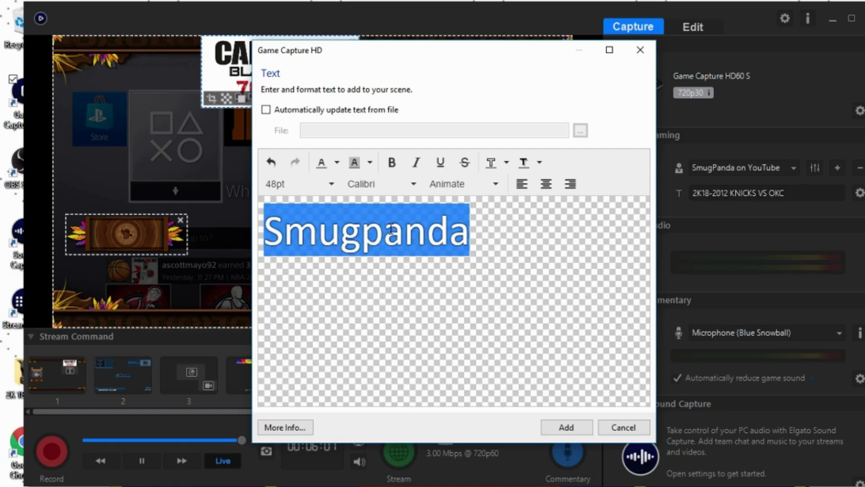
pyautogui.click(337, 172)
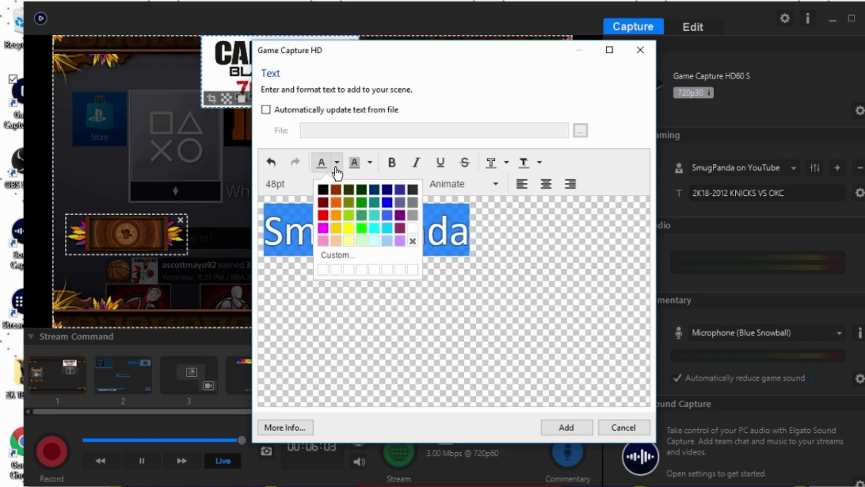
pyautogui.click(323, 215)
pyautogui.click(480, 224)
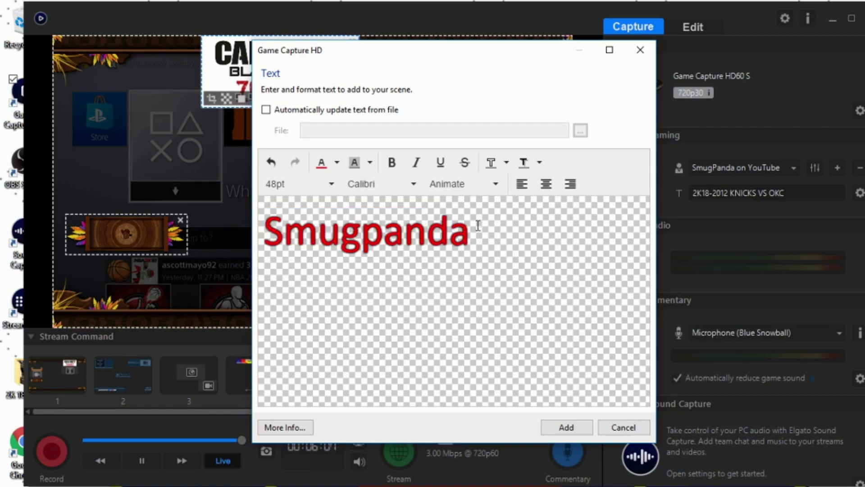
# Step: Make Smugpanda bold, italic and underlined
pyautogui.hotkey('ctrl', 'a')
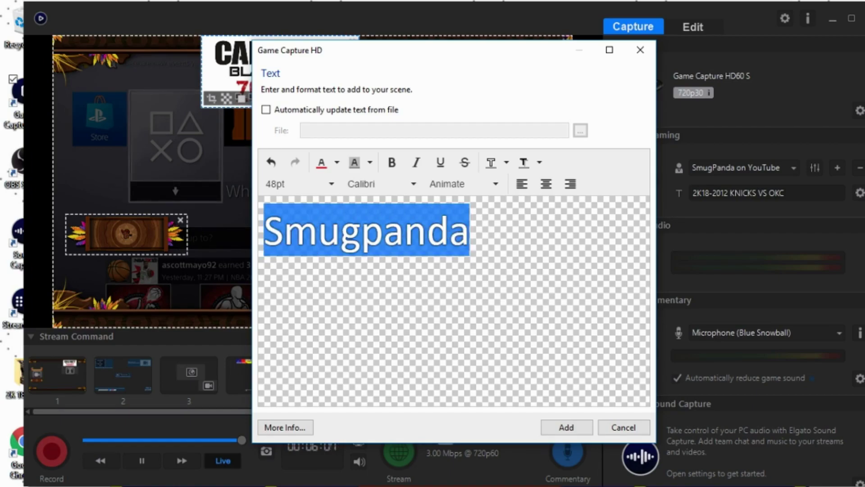
pyautogui.click(386, 169)
pyautogui.click(414, 166)
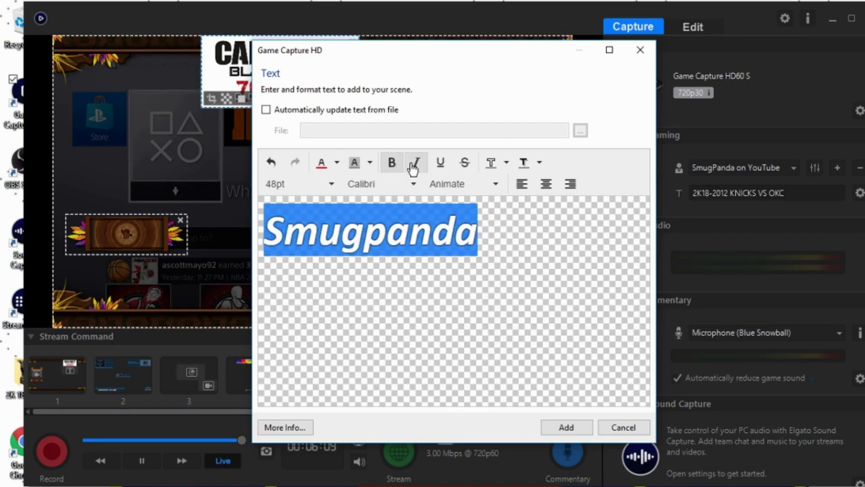
pyautogui.click(438, 164)
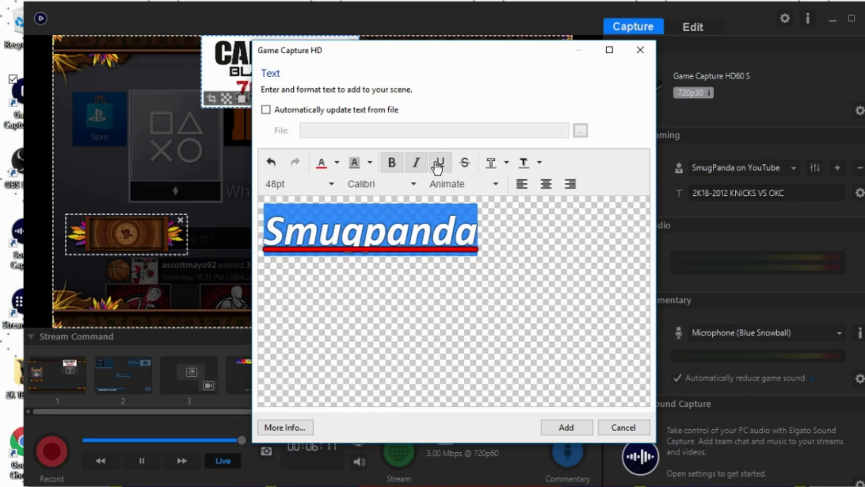
# Step: Try the Bounce in left and then a Bounce out animation on the text
pyautogui.click(482, 185)
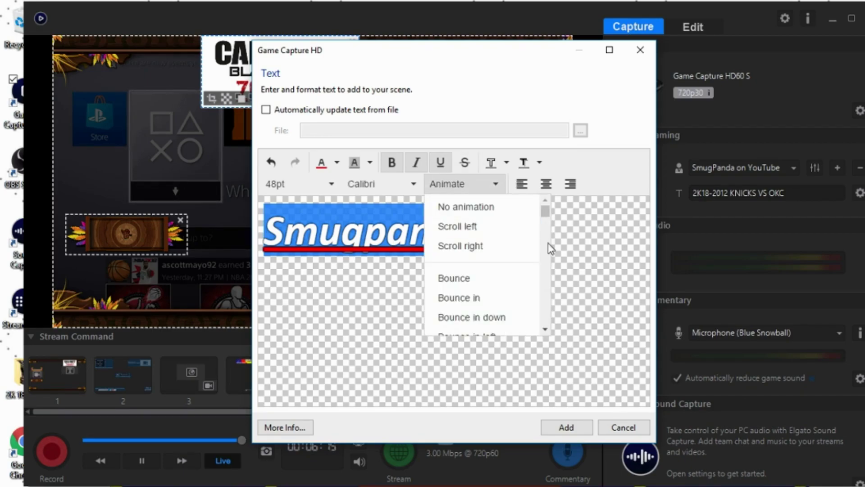
pyautogui.scroll(-4, 489, 295)
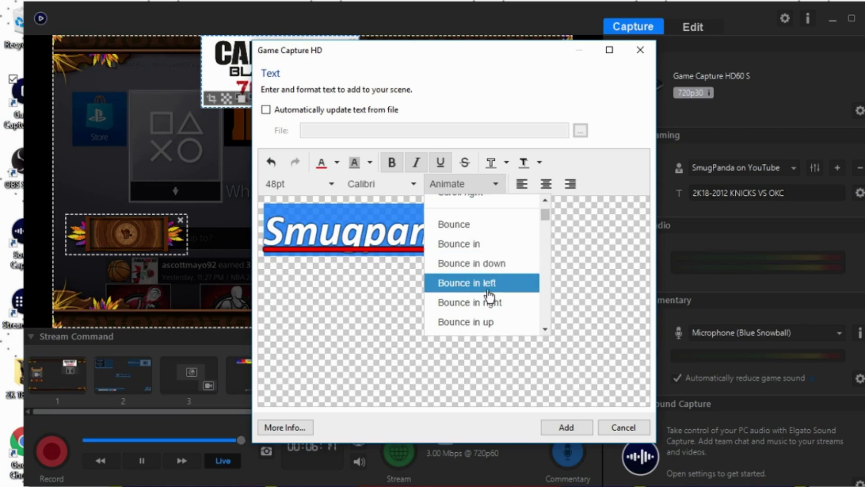
pyautogui.scroll(-1, 491, 293)
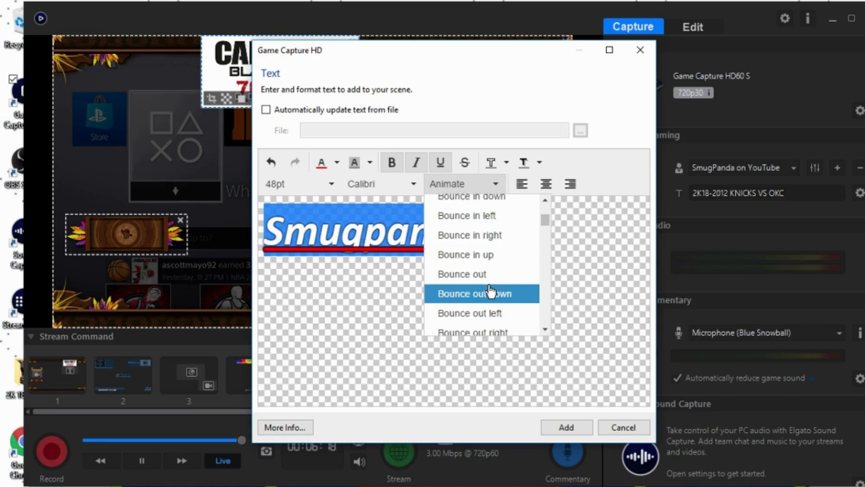
pyautogui.click(482, 221)
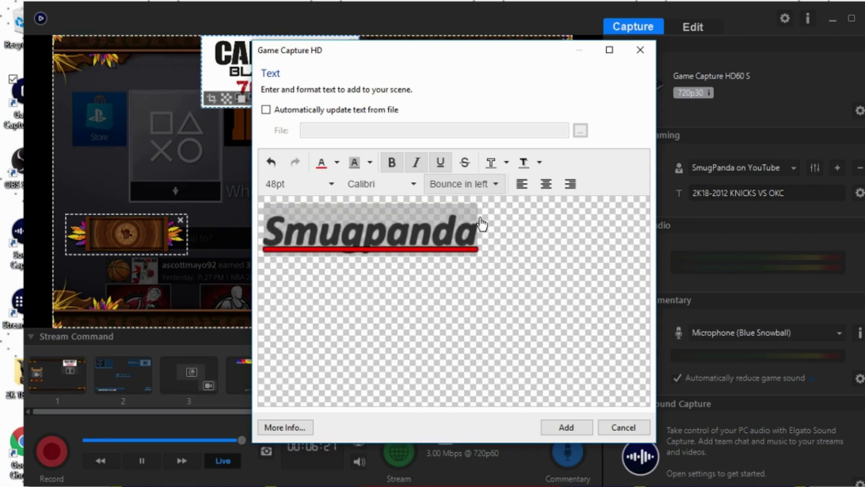
pyautogui.click(496, 183)
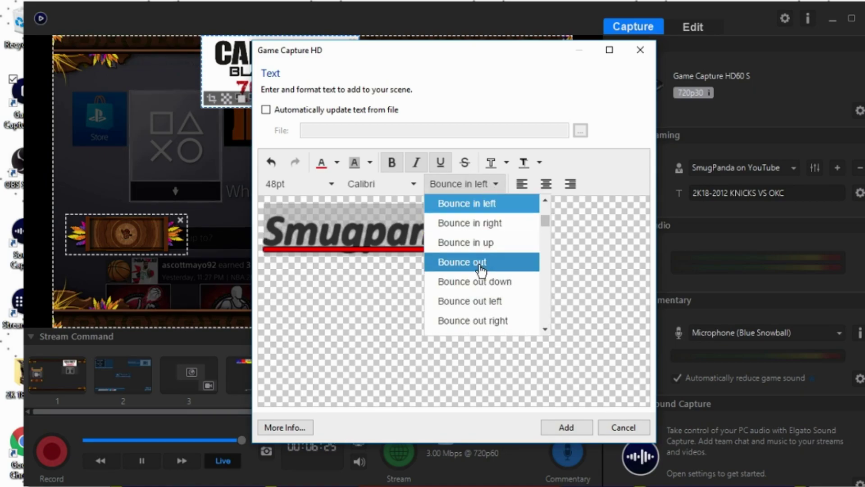
pyautogui.click(477, 301)
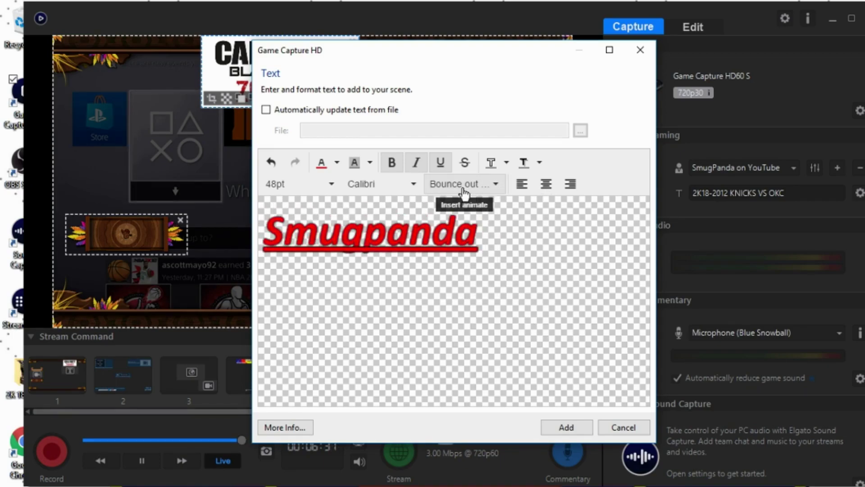
# Step: Set the text animation to Jello
pyautogui.click(496, 184)
pyautogui.scroll(-5, 473, 302)
pyautogui.scroll(-4, 471, 310)
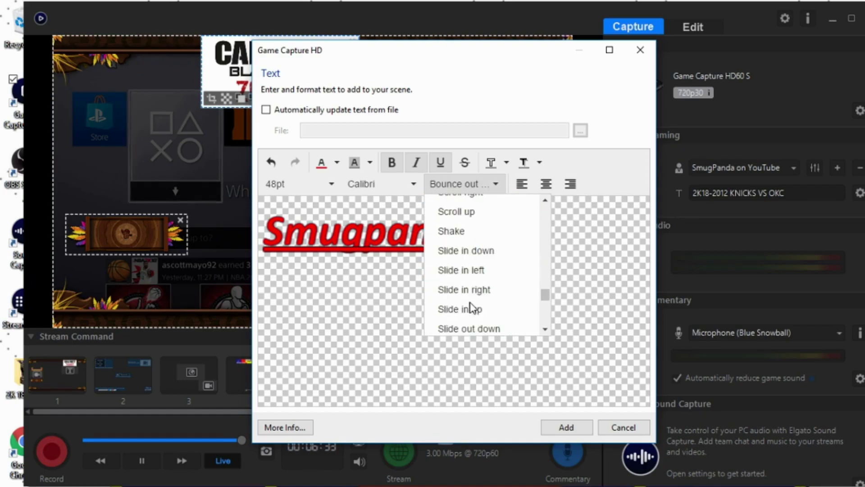
pyautogui.scroll(1, 471, 306)
pyautogui.scroll(4, 471, 260)
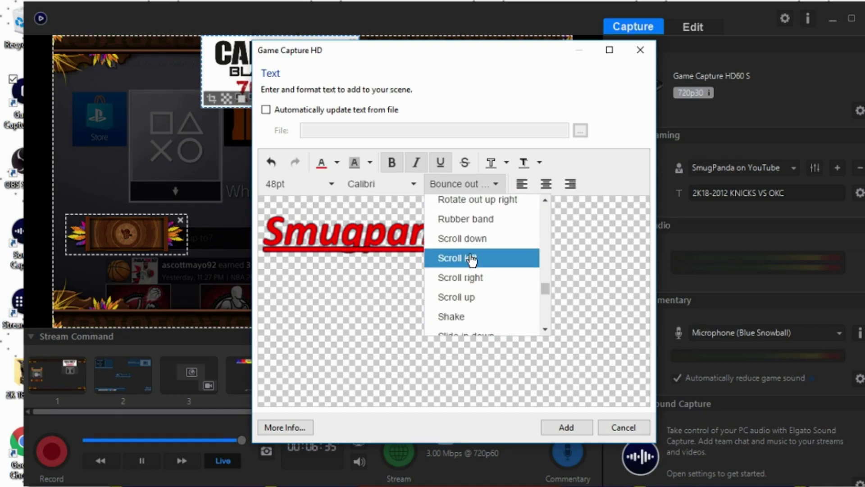
pyautogui.scroll(3, 471, 260)
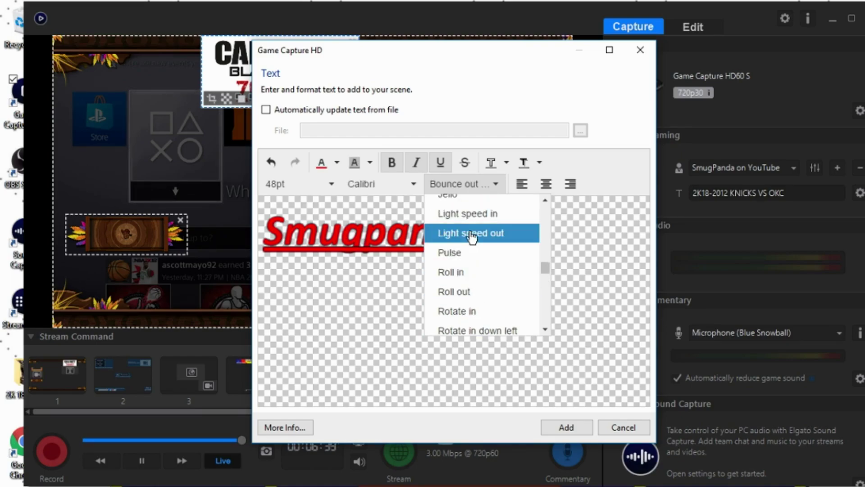
pyautogui.scroll(3, 464, 255)
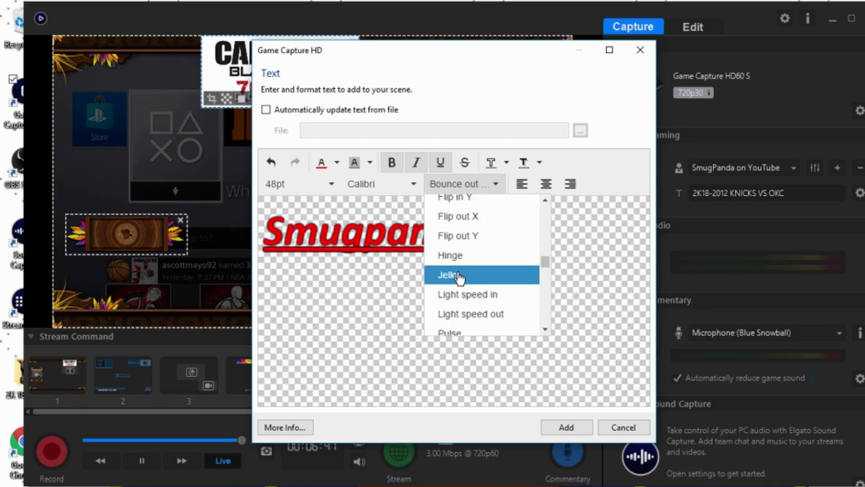
pyautogui.press('Return')
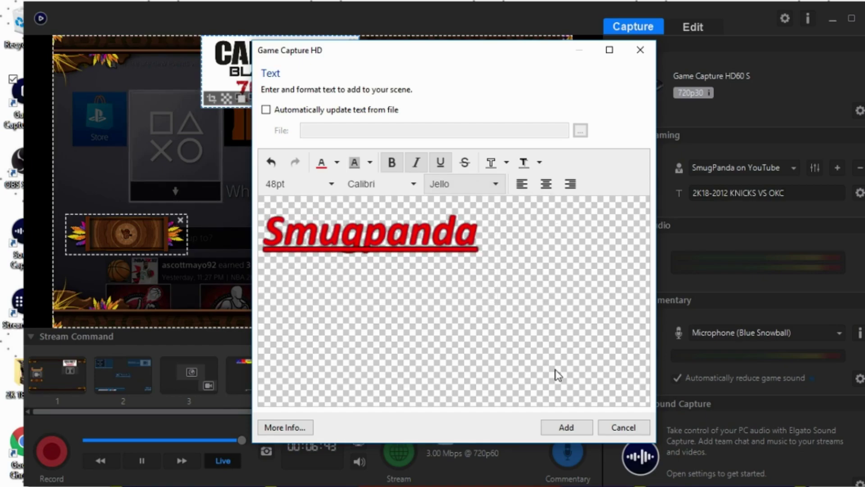
# Step: Add the Smugpanda text, resize it and place it just below the Call of Duty image
pyautogui.click(562, 428)
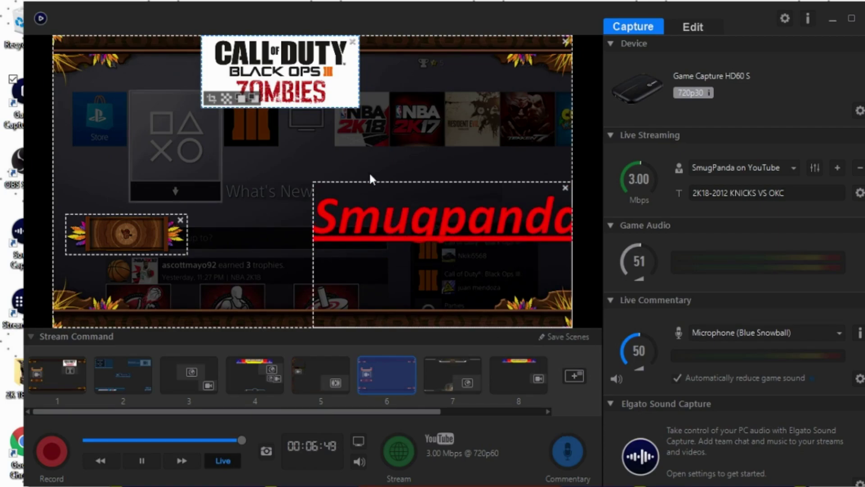
pyautogui.moveTo(371, 197); pyautogui.dragTo(213, 129)
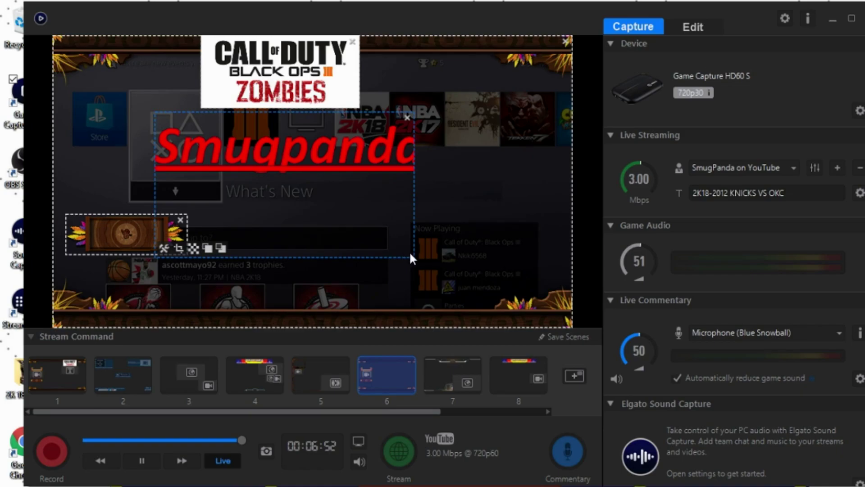
pyautogui.moveTo(410, 254); pyautogui.dragTo(247, 179)
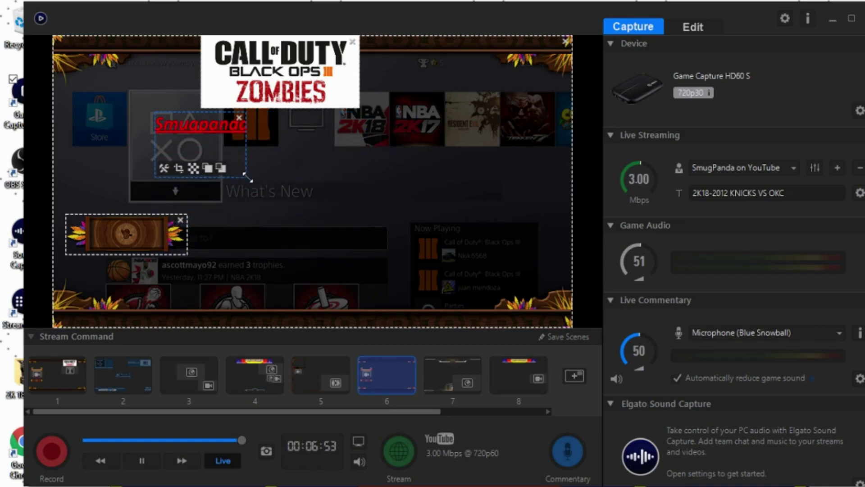
pyautogui.moveTo(227, 151); pyautogui.dragTo(360, 183)
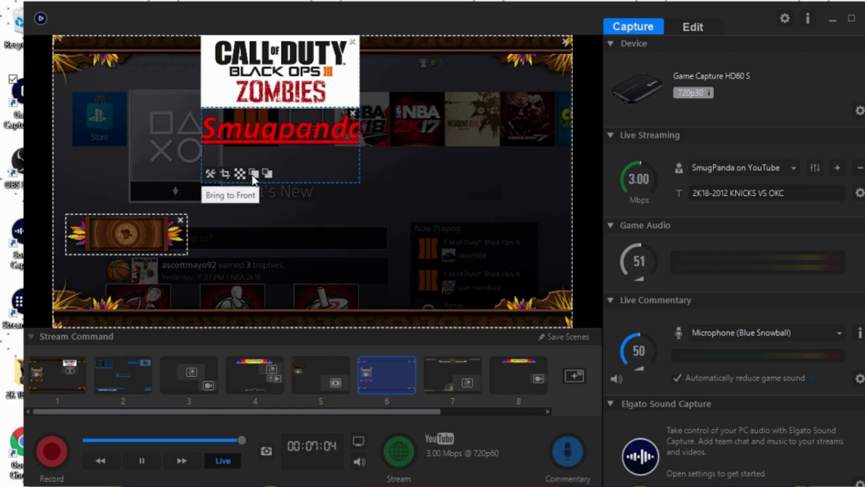
pyautogui.click(320, 199)
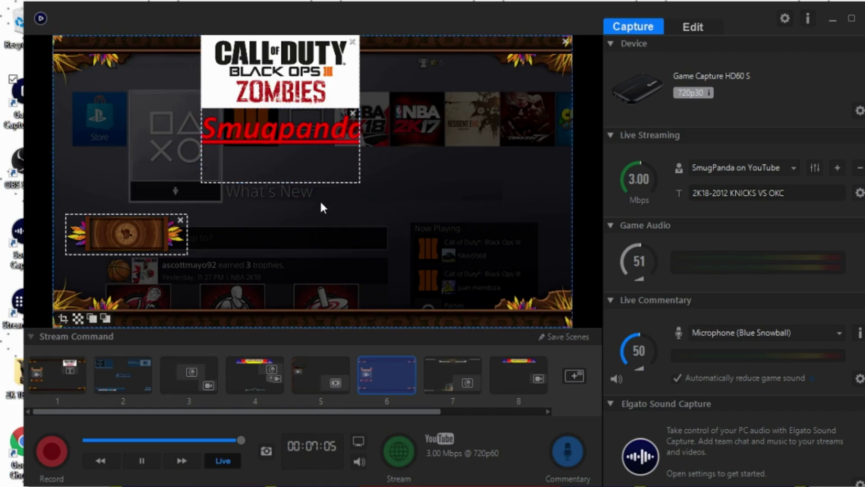
# Step: Check the Smugpanda text settings without changes, then save scene 6
pyautogui.click(212, 165)
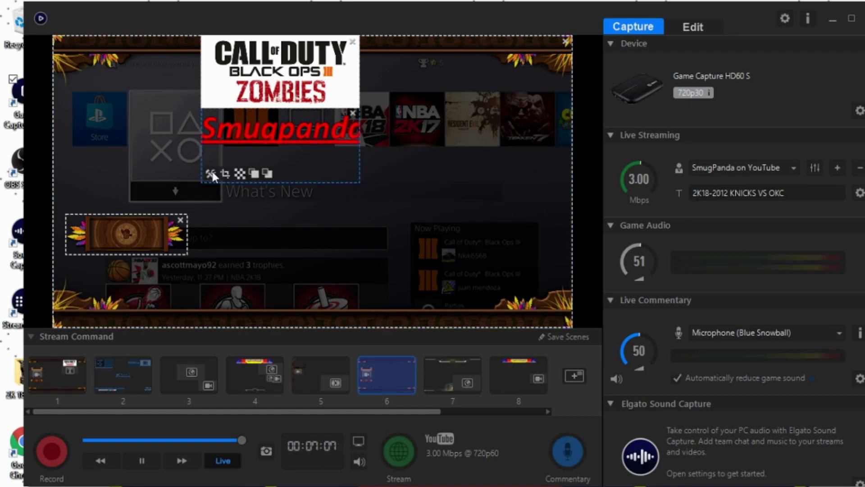
pyautogui.click(211, 173)
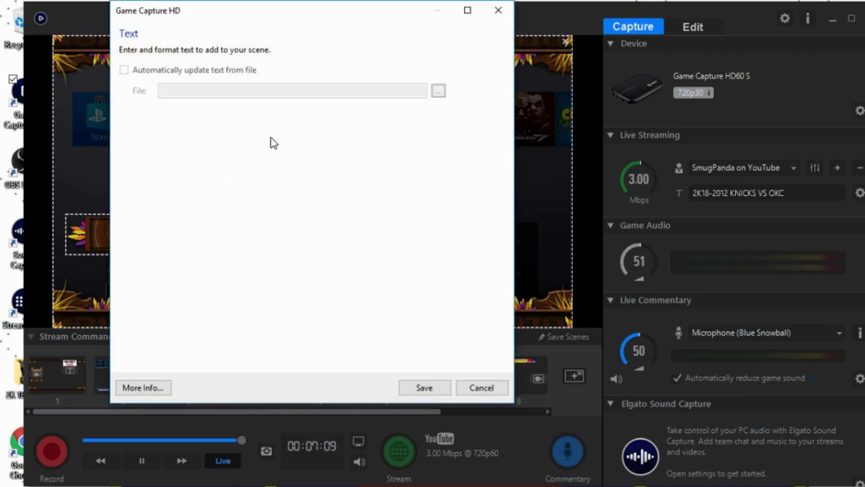
pyautogui.click(496, 8)
pyautogui.click(555, 341)
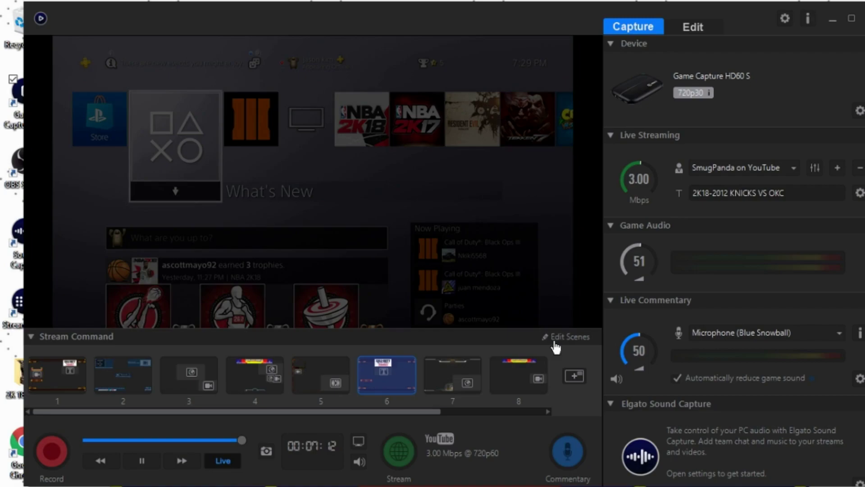